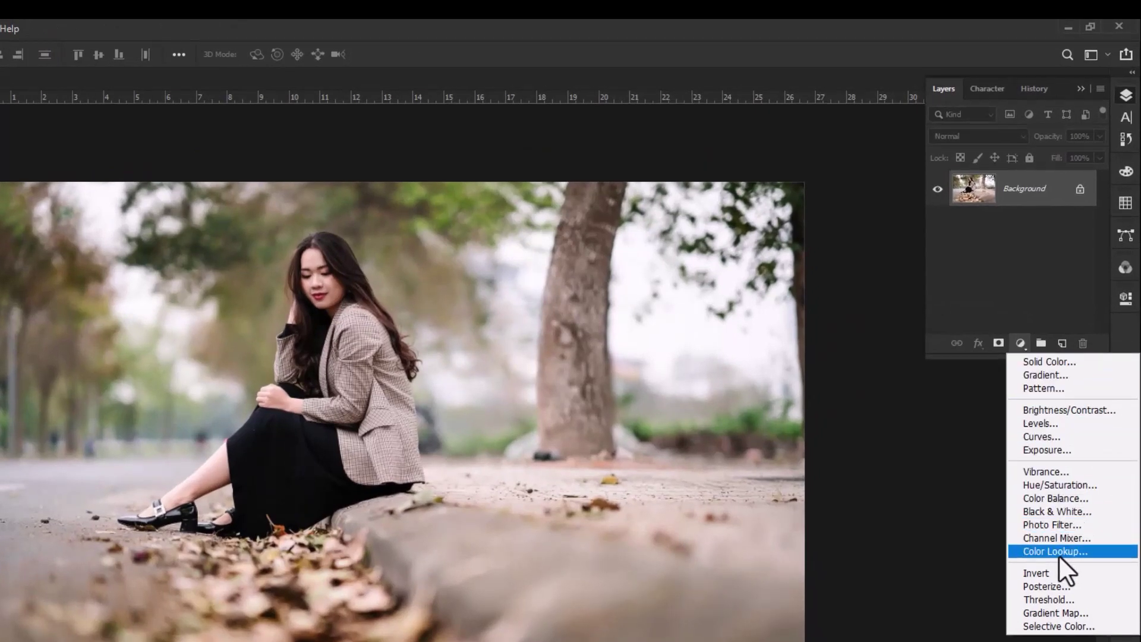
Add a Color Lookup adjustment layer above the photo and load the NightFromDay.CUBE 3D LUT
left_click(1080, 555)
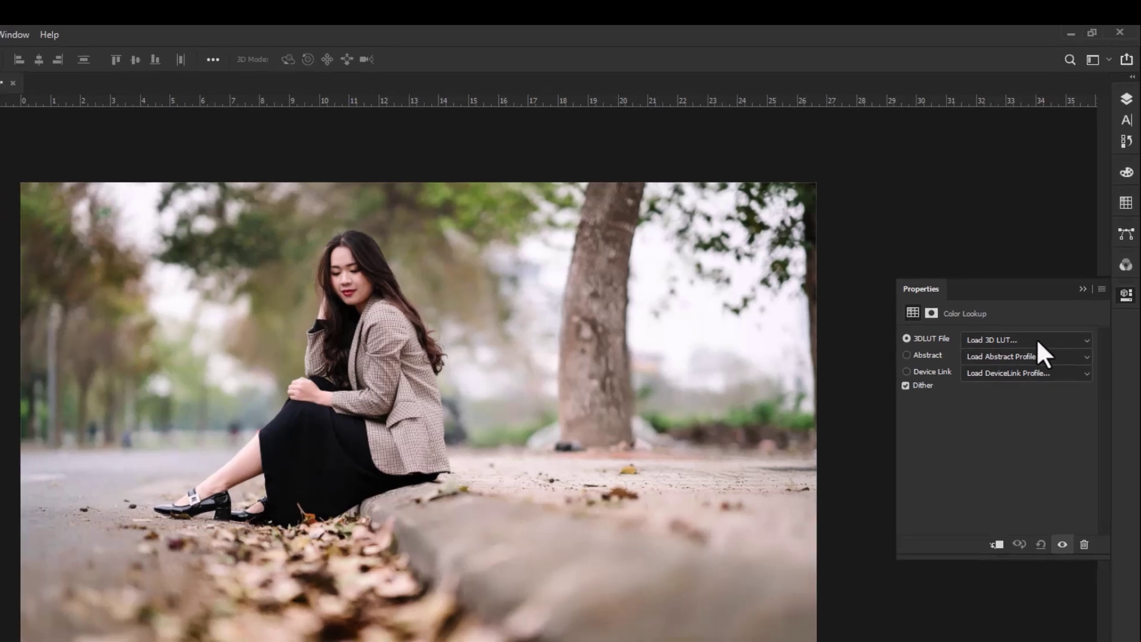
left_click(1031, 345)
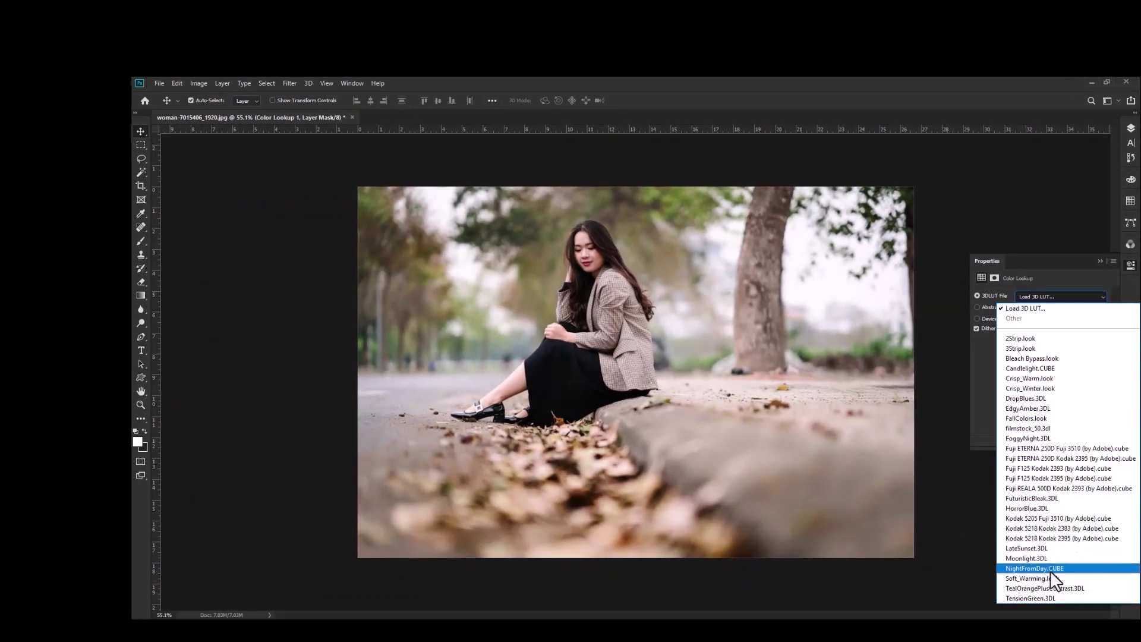
left_click(1050, 570)
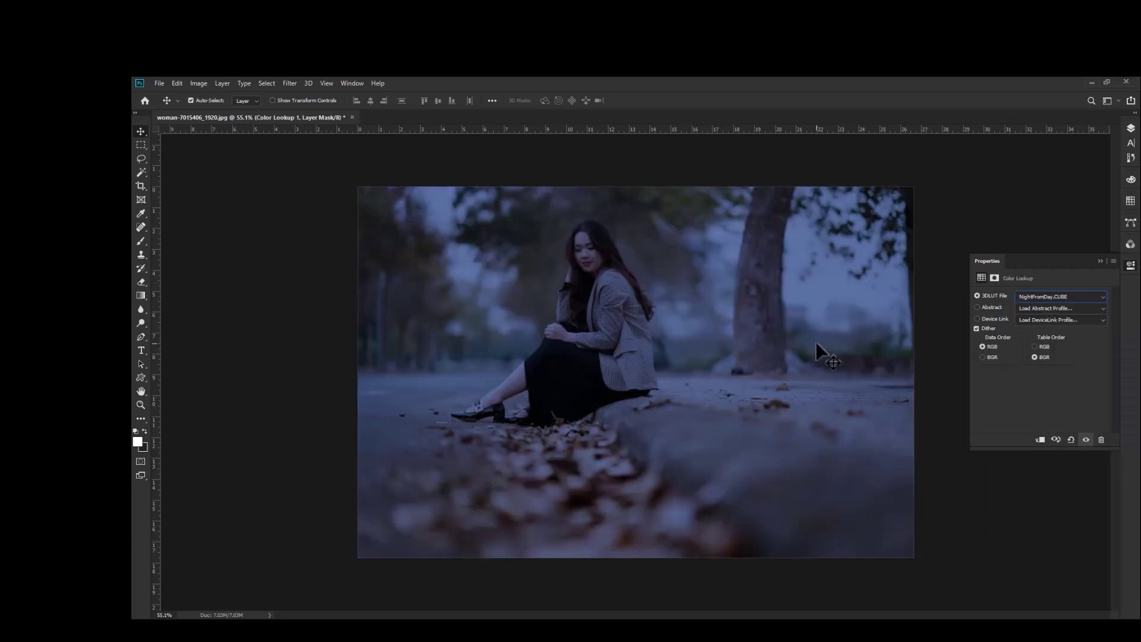
left_click(1101, 262)
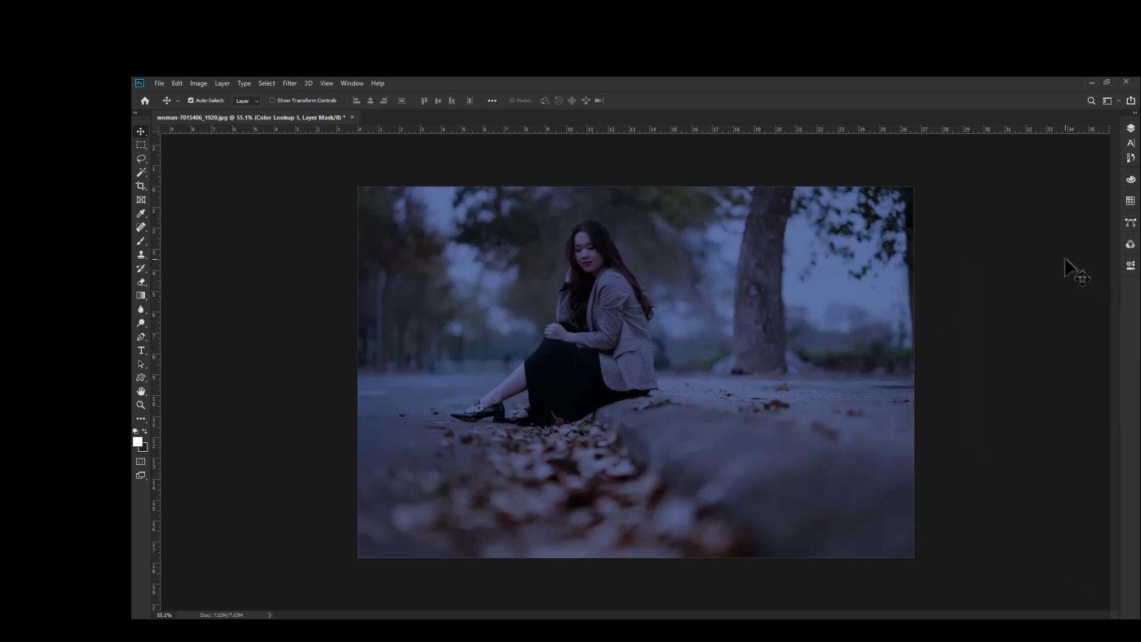
Add a Gradient Map adjustment layer above the Color Lookup layer
left_click(1130, 128)
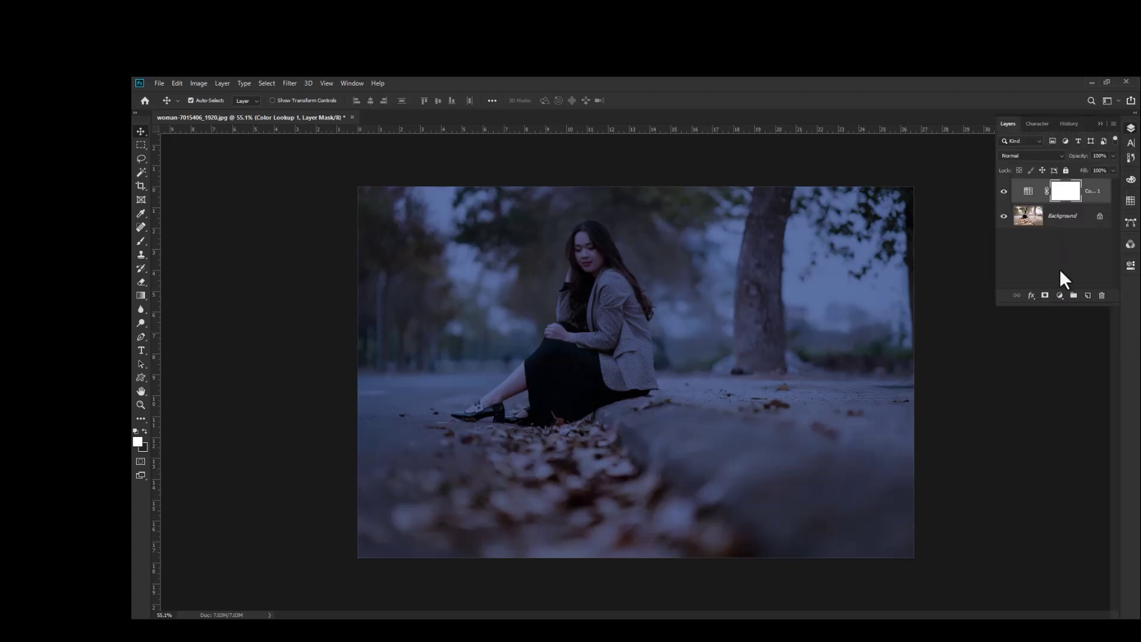
left_click(1060, 295)
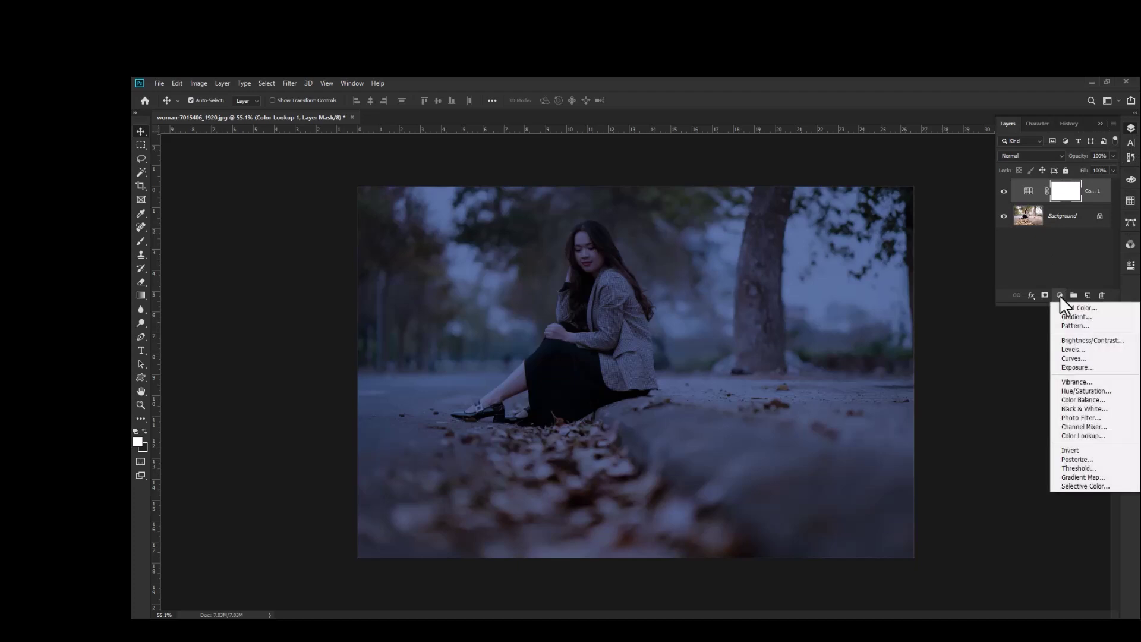
left_click(1086, 478)
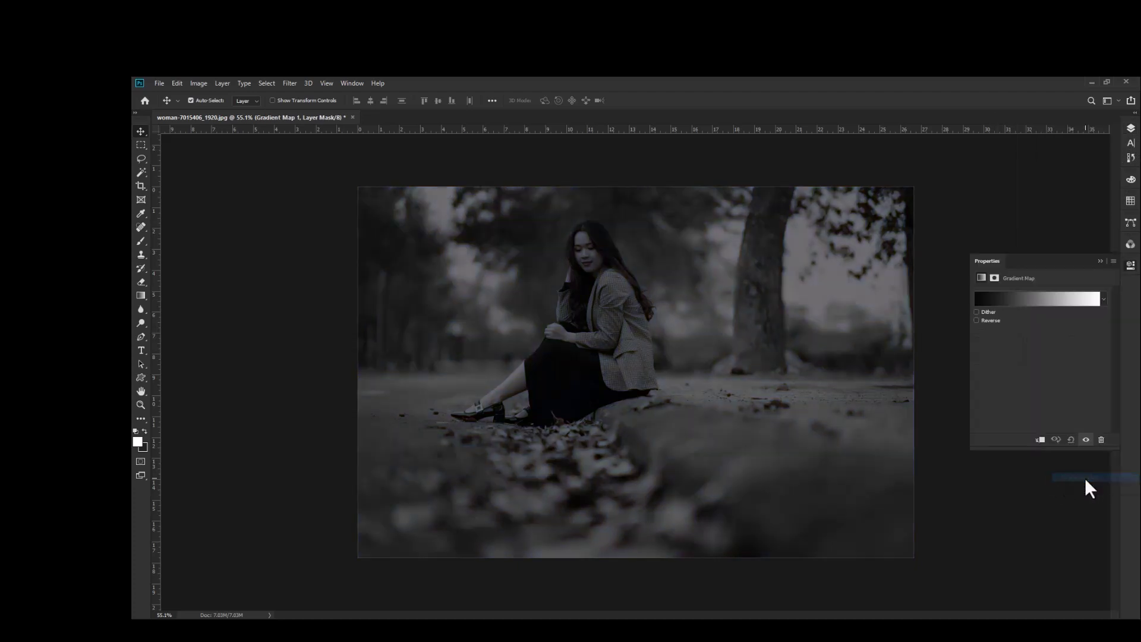
Open the gradient map's gradient for editing and replace the current presets with the Photographic Toning set
left_click(1029, 299)
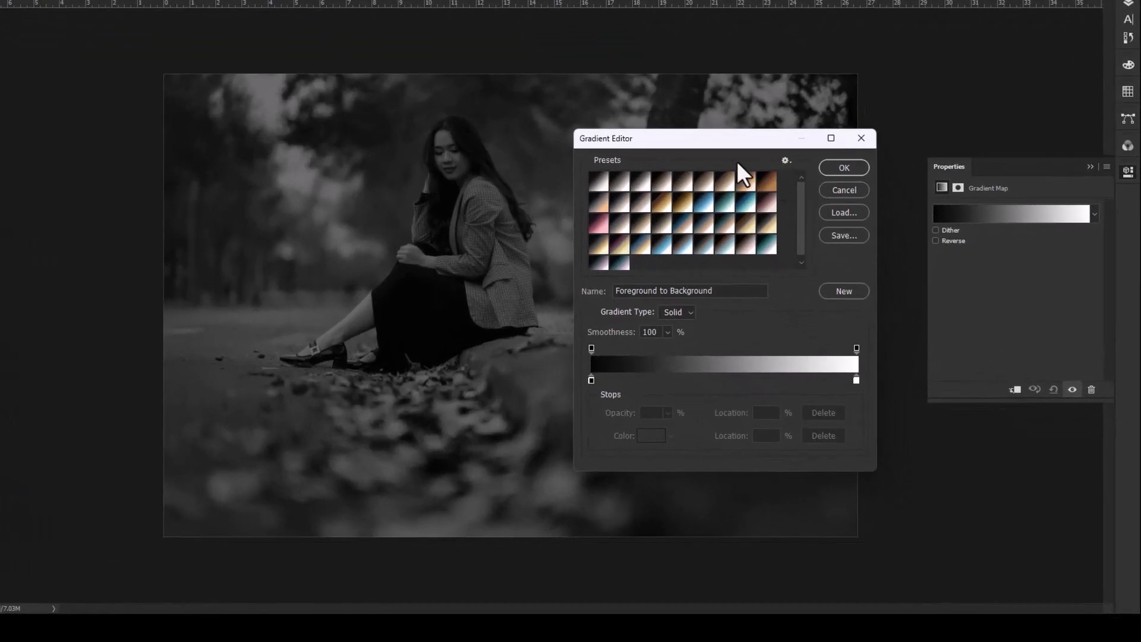
left_click_drag(699, 141, 687, 122)
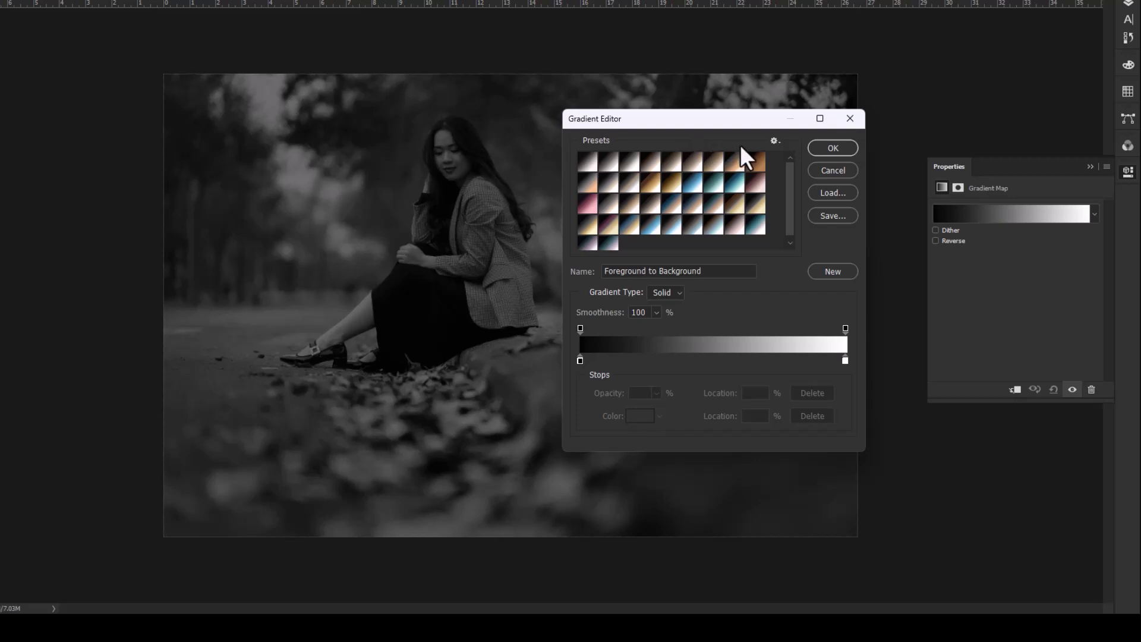
left_click(774, 142)
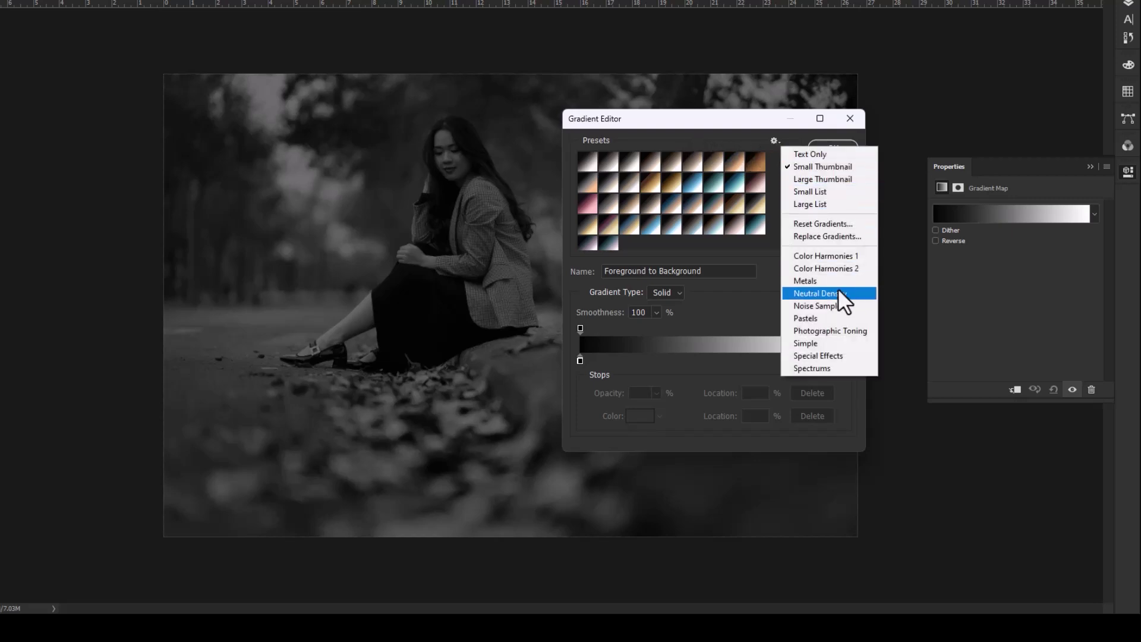
left_click(861, 333)
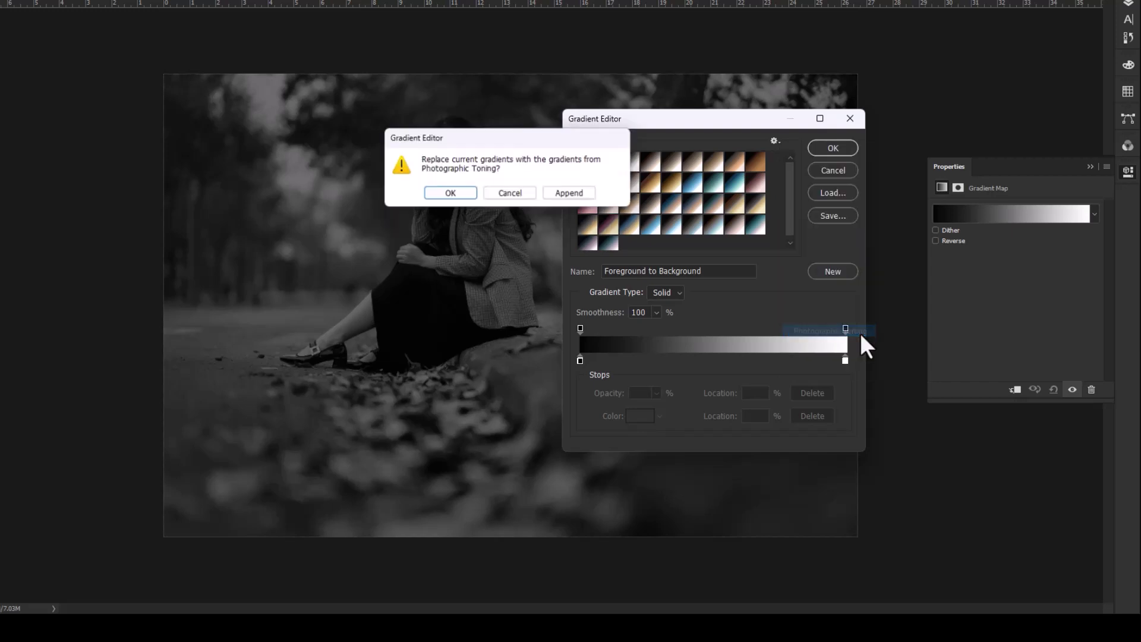
left_click(450, 193)
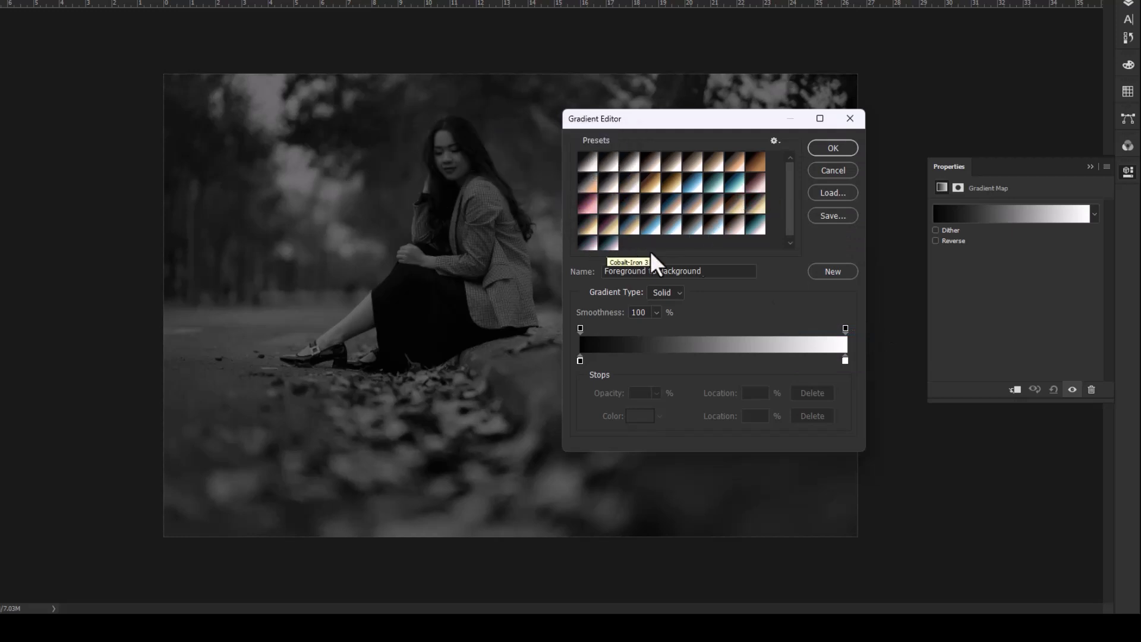
Apply the Blue 1 preset to the gradient map and accept the gradient
left_click(693, 184)
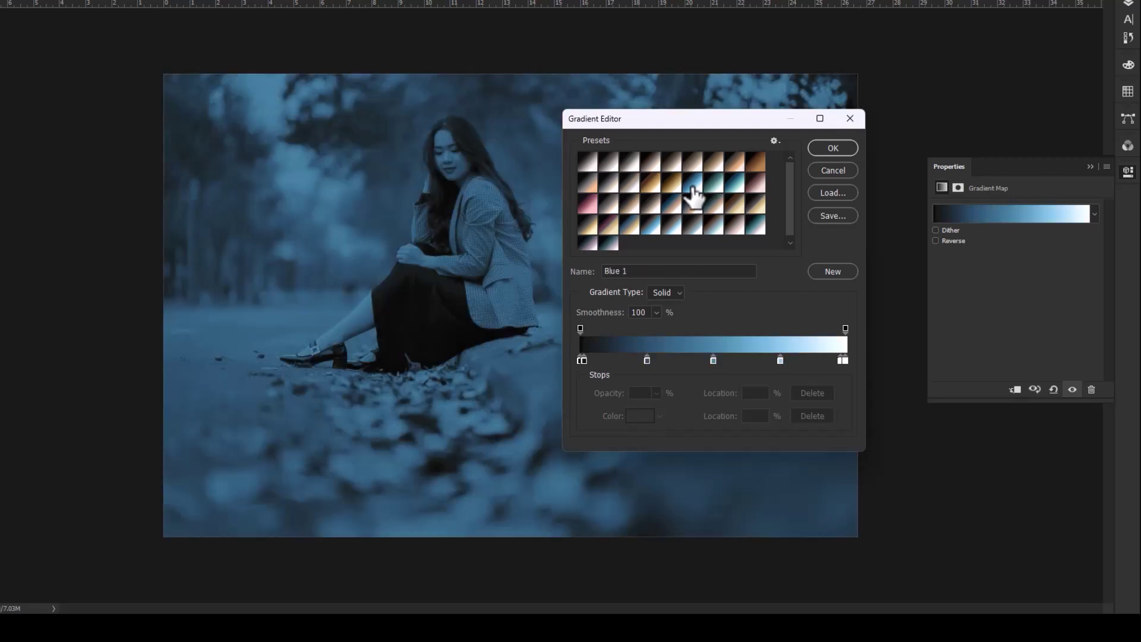
left_click(830, 148)
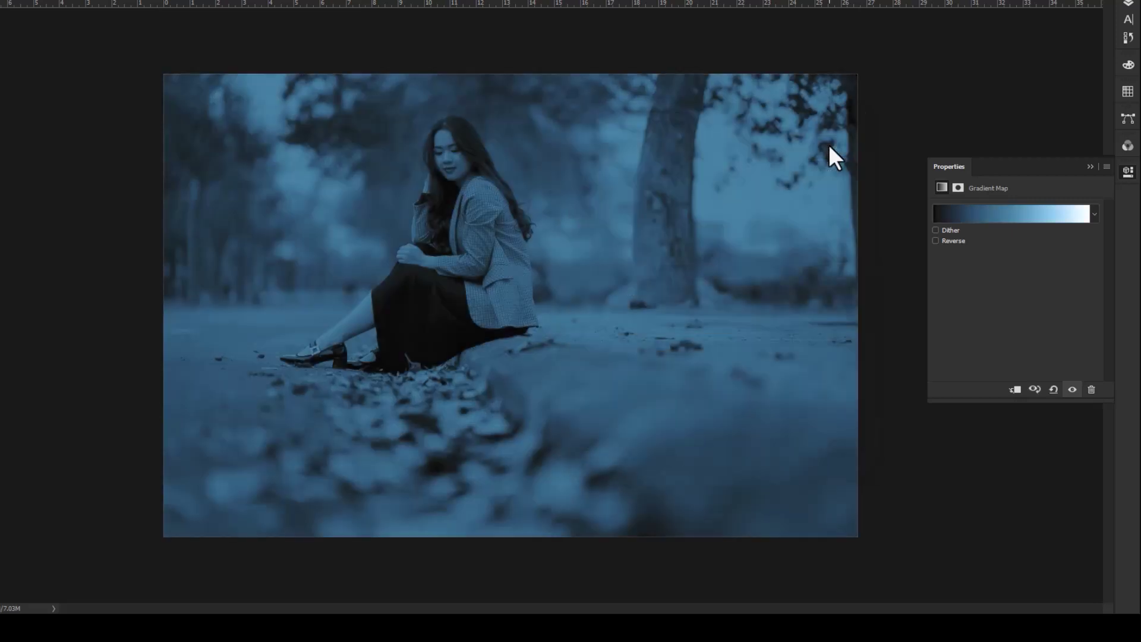
left_click(1091, 167)
Set the Gradient Map layer's blend mode to Soft Light and lower its opacity to 60%
left_click(1127, 3)
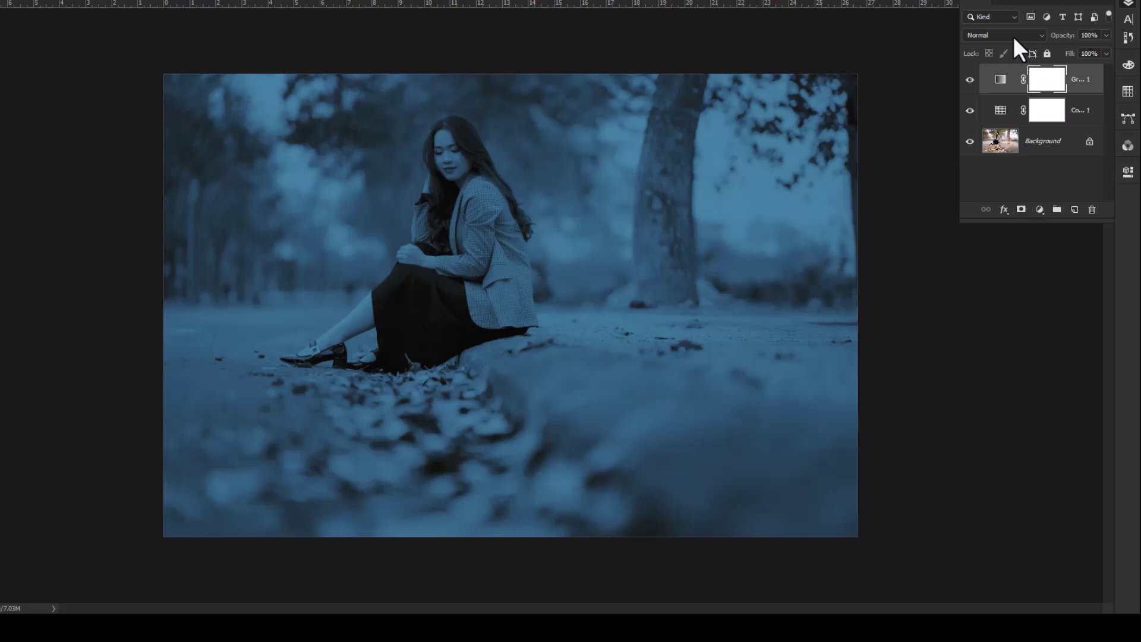
left_click(1041, 35)
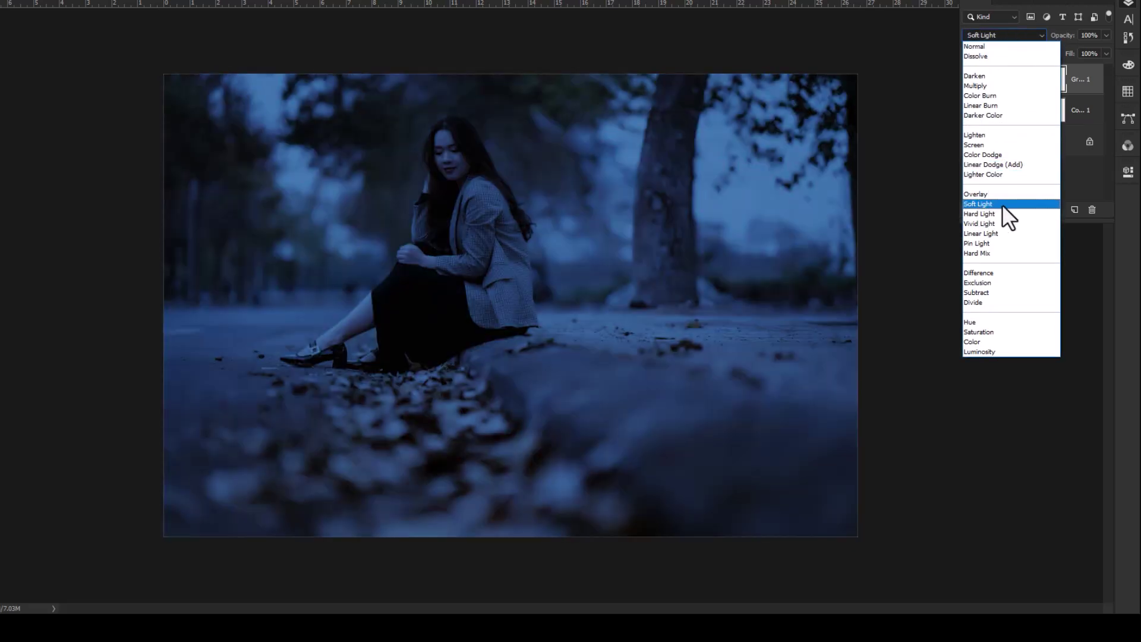
left_click(1002, 204)
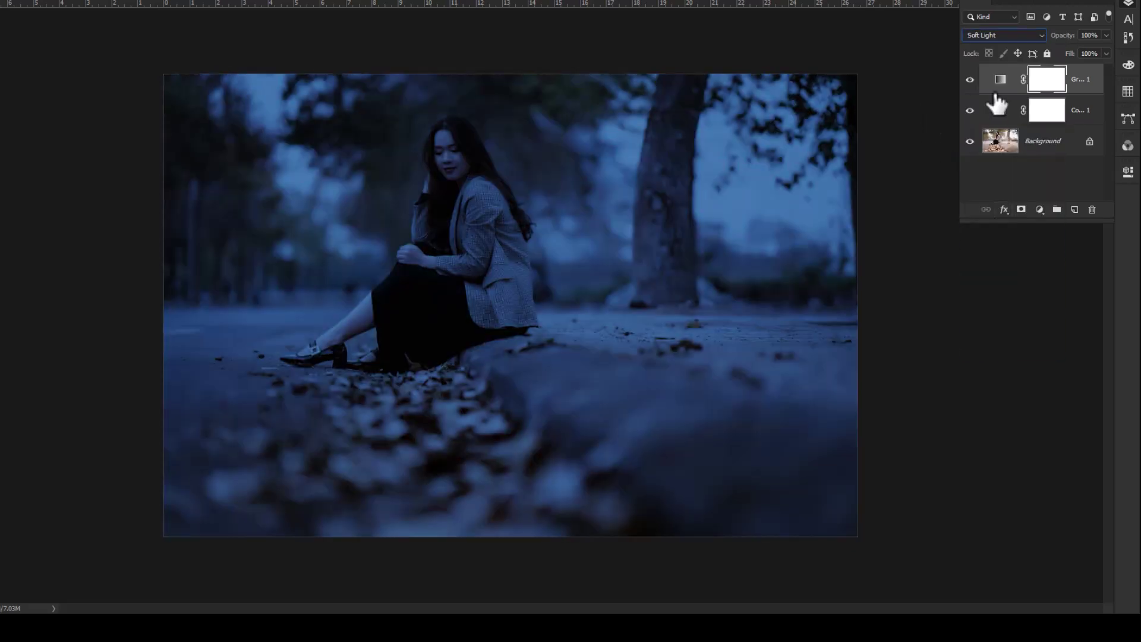
left_click(1107, 36)
left_click_drag(1097, 51, 1087, 51)
left_click_drag(1082, 54, 1079, 53)
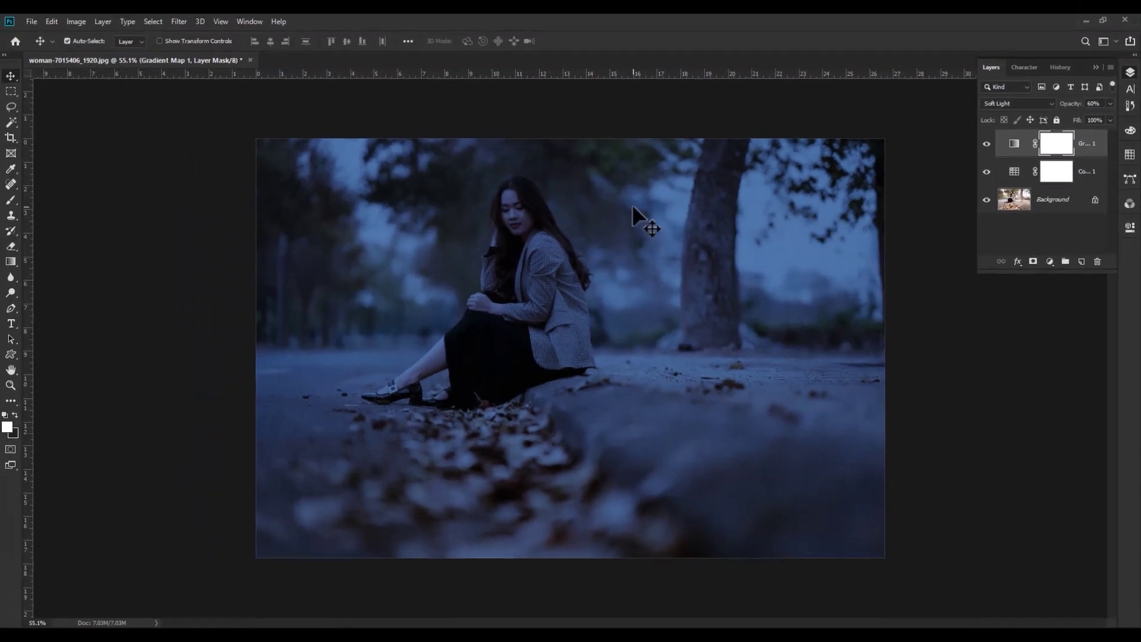
Add a Curves adjustment layer and brighten the image by moving the RGB white point inward about one-sixth of the range
left_click(1050, 262)
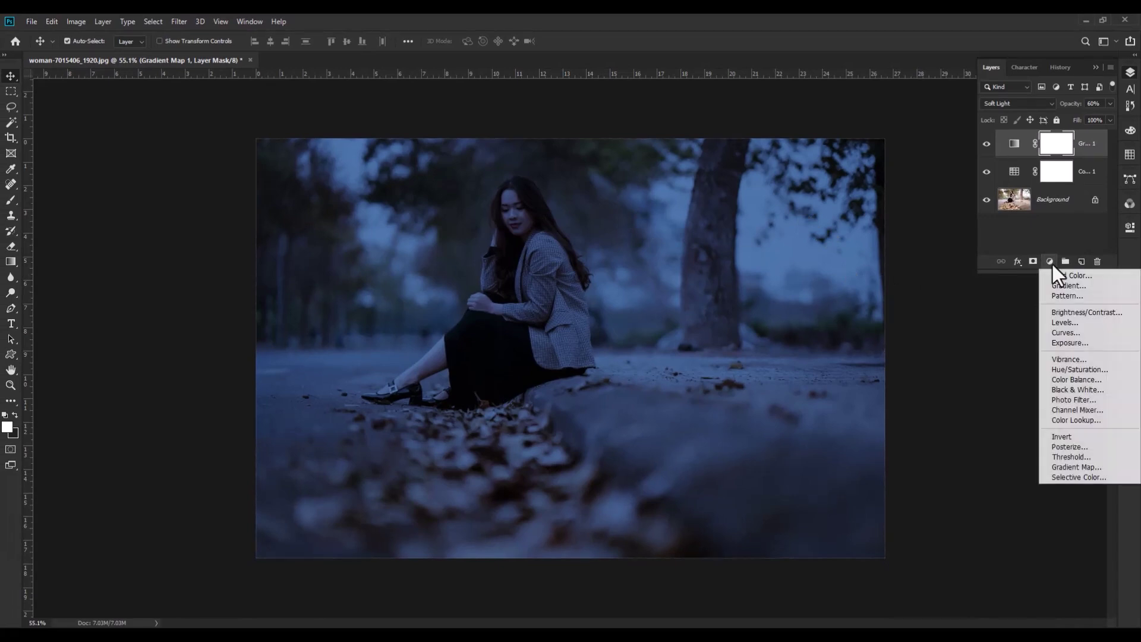
left_click(1083, 334)
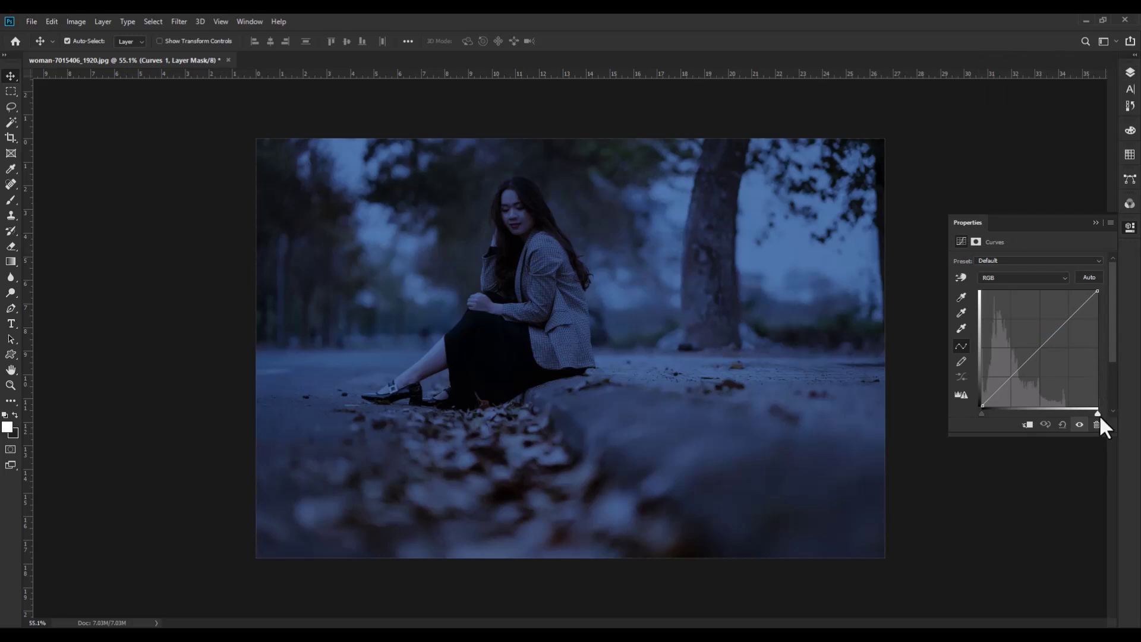
left_click_drag(1097, 414, 1077, 413)
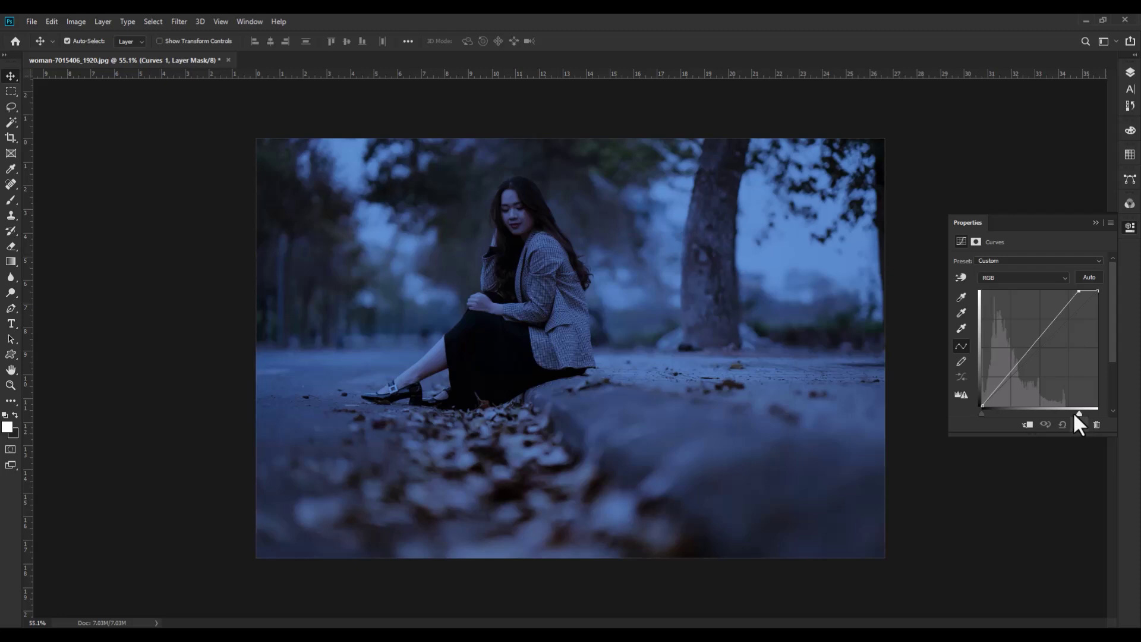
left_click(1095, 222)
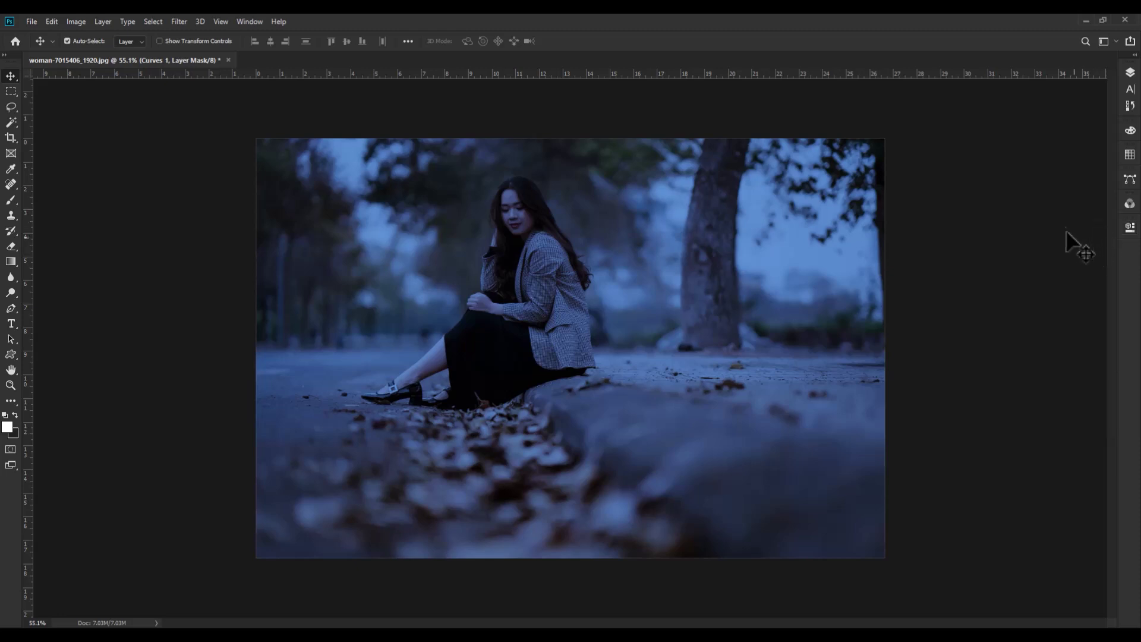
Add a second Curves layer with its RGB white point moved inward about one-sixth of the range, and invert its mask to black
left_click(1130, 72)
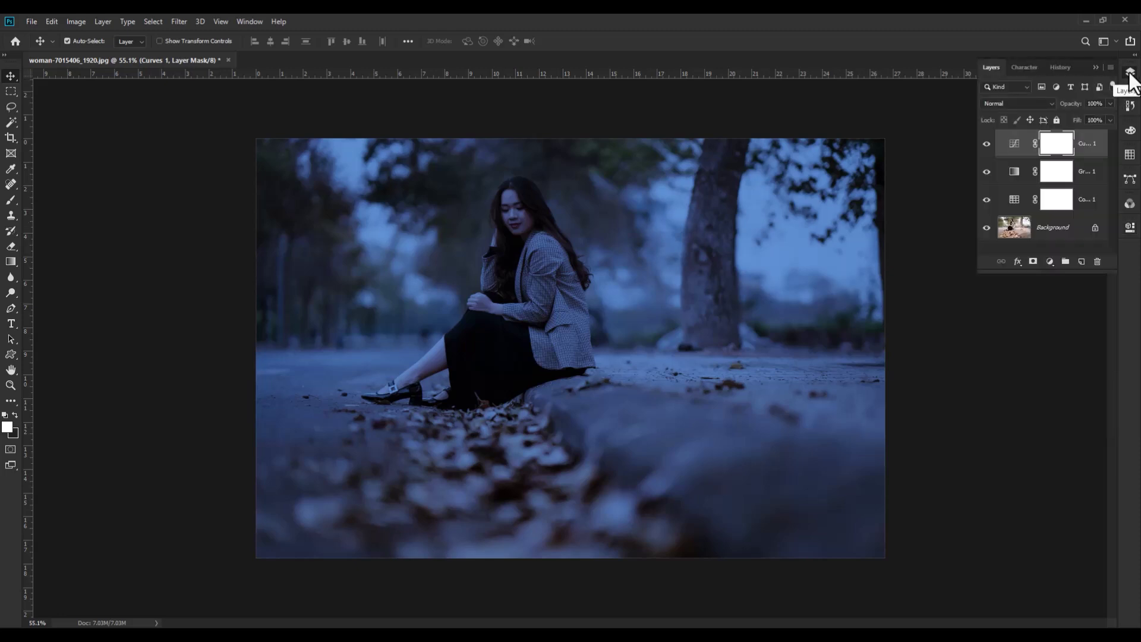
left_click(1049, 262)
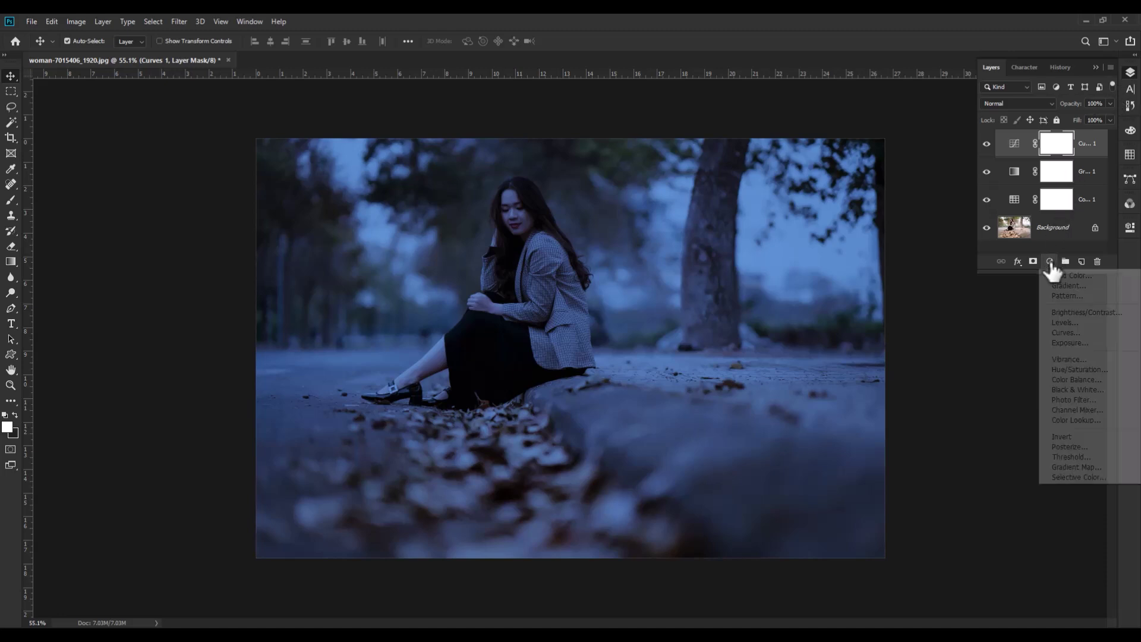
left_click(1070, 333)
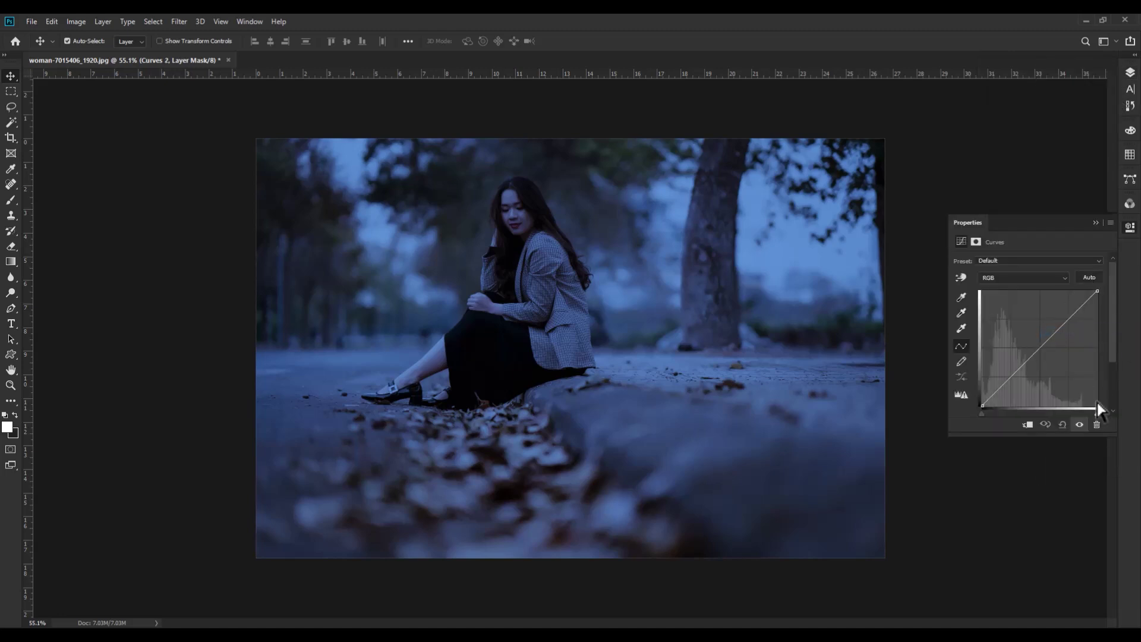
left_click_drag(1098, 412, 1079, 413)
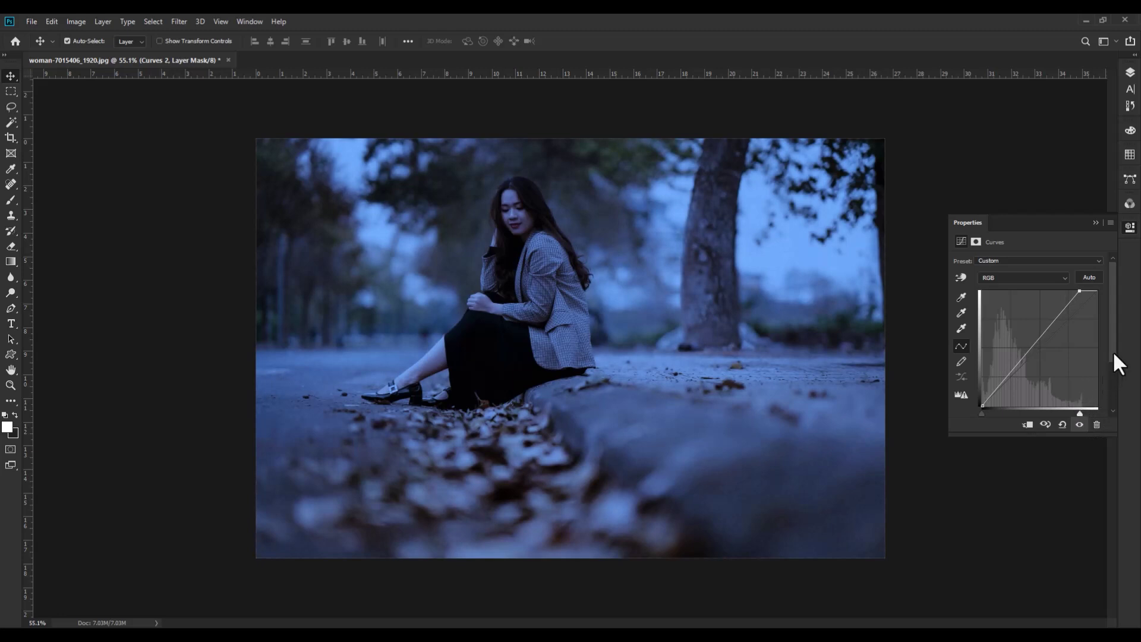
left_click(1093, 222)
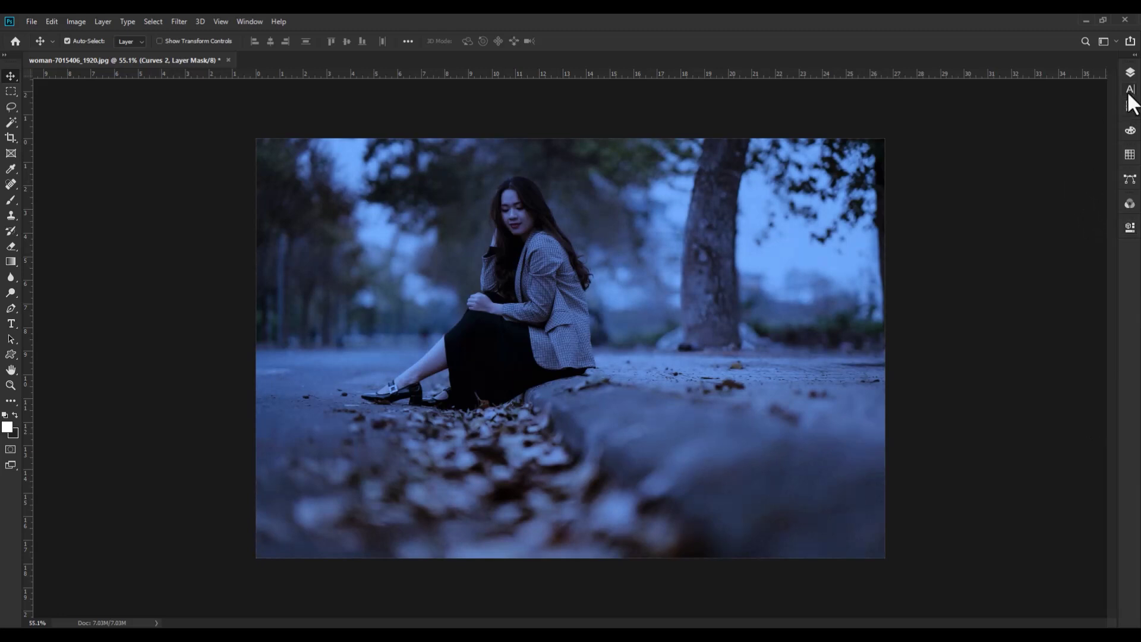
left_click(1131, 72)
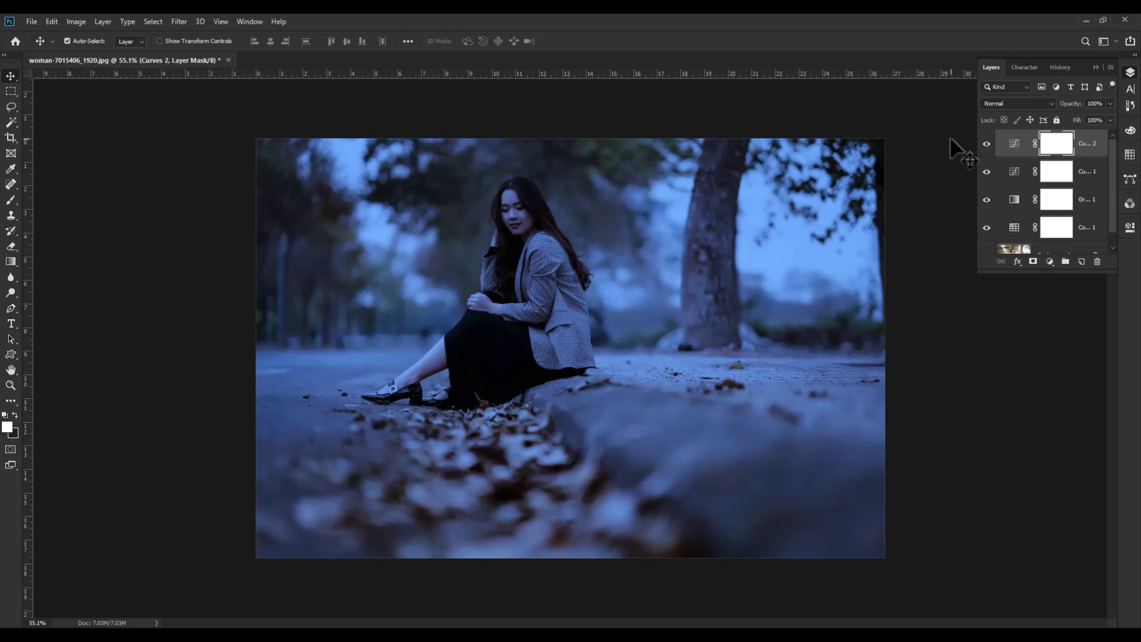
key("ctrl+i")
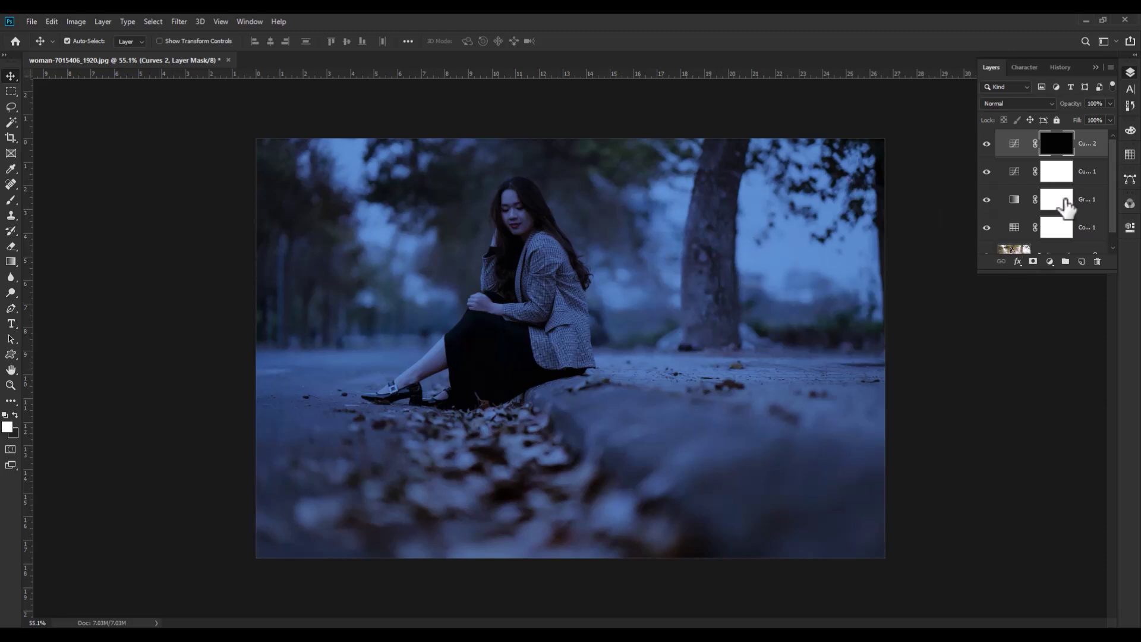
Group the two Curves layers, the Gradient Map and the Color Lookup layer, keeping the default name Group 1 and Pass Through mode
mouse_move(1115, 152)
left_mouse_down()
mouse_move(1112, 179)
mouse_move(1113, 145)
left_mouse_up()
key("ctrl")
left_click(1103, 171, "ctrl")
left_click(1102, 199, "ctrl")
left_click(1100, 226, "ctrl")
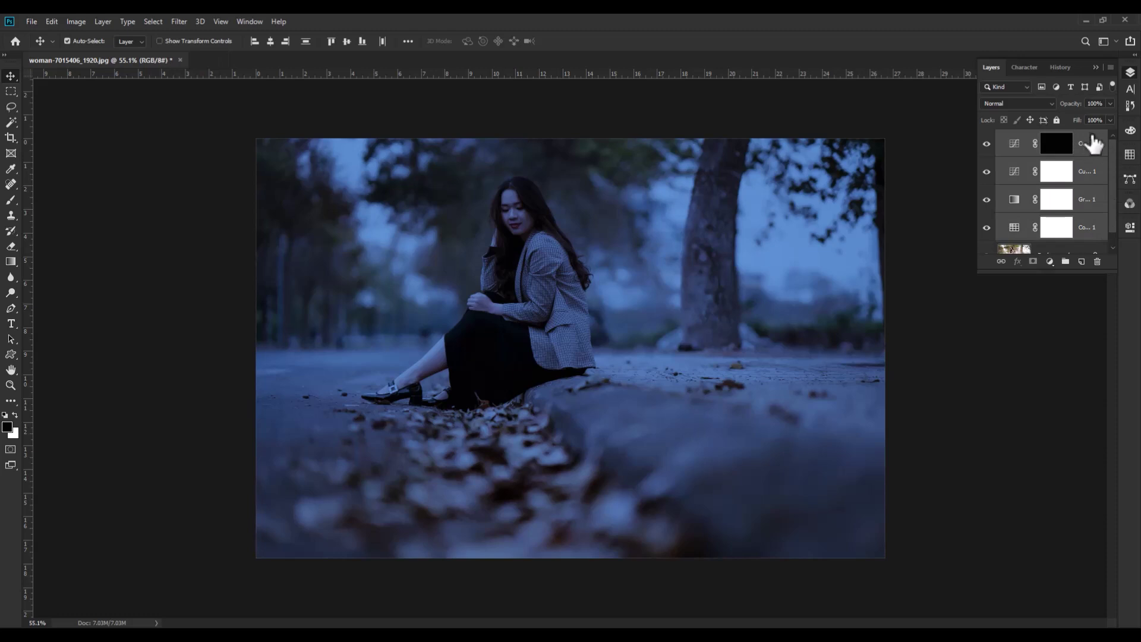
right_click(1090, 136)
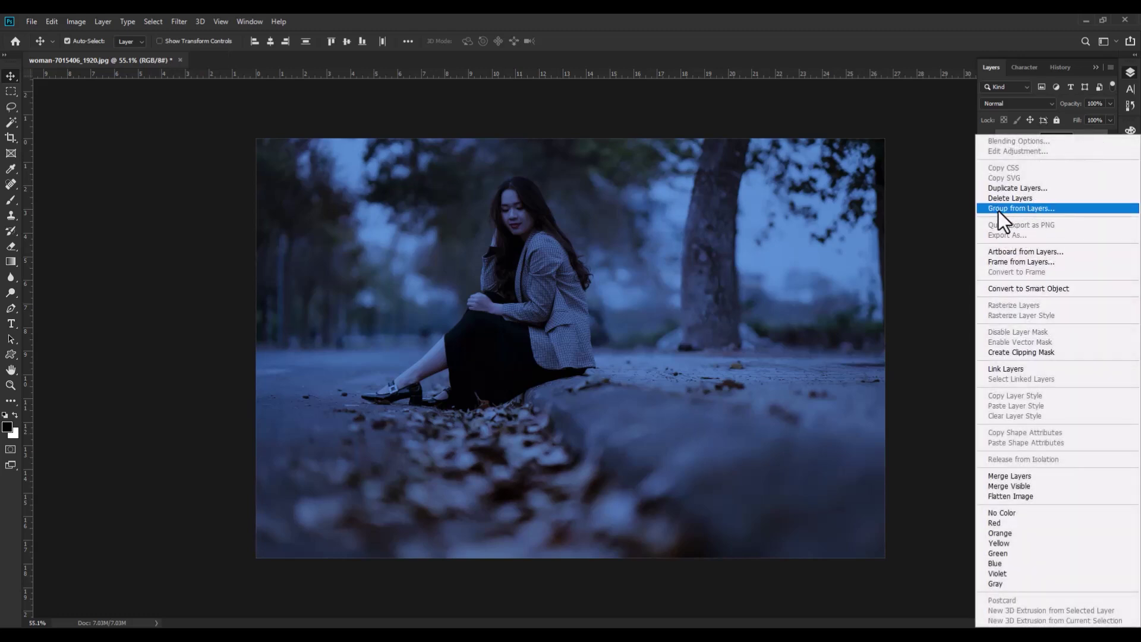
left_click(1027, 209)
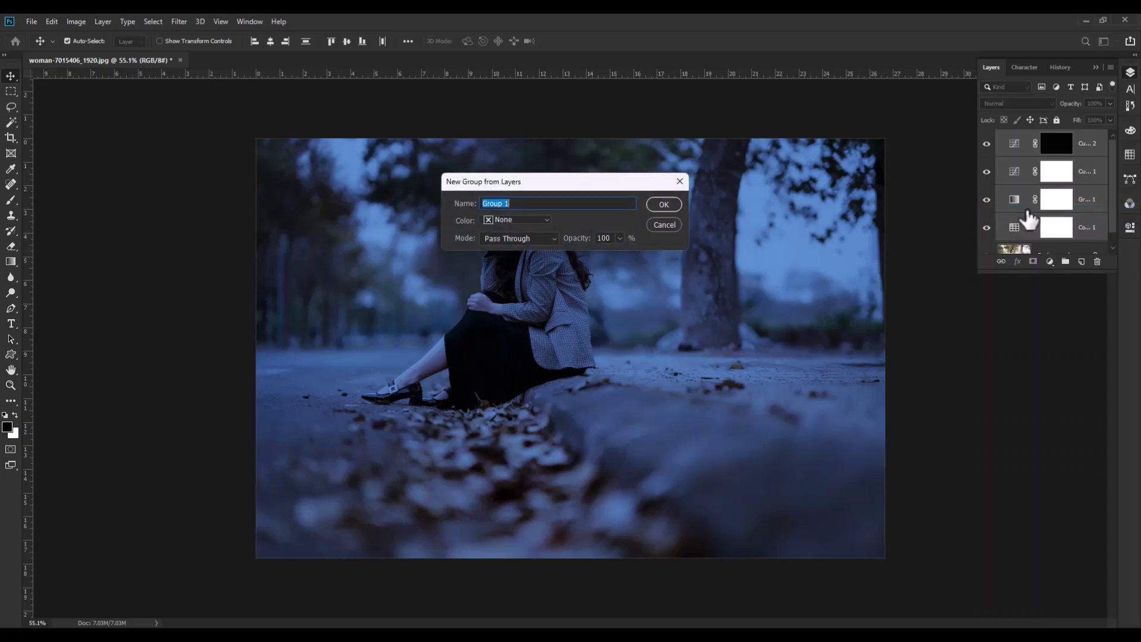
left_click(653, 203)
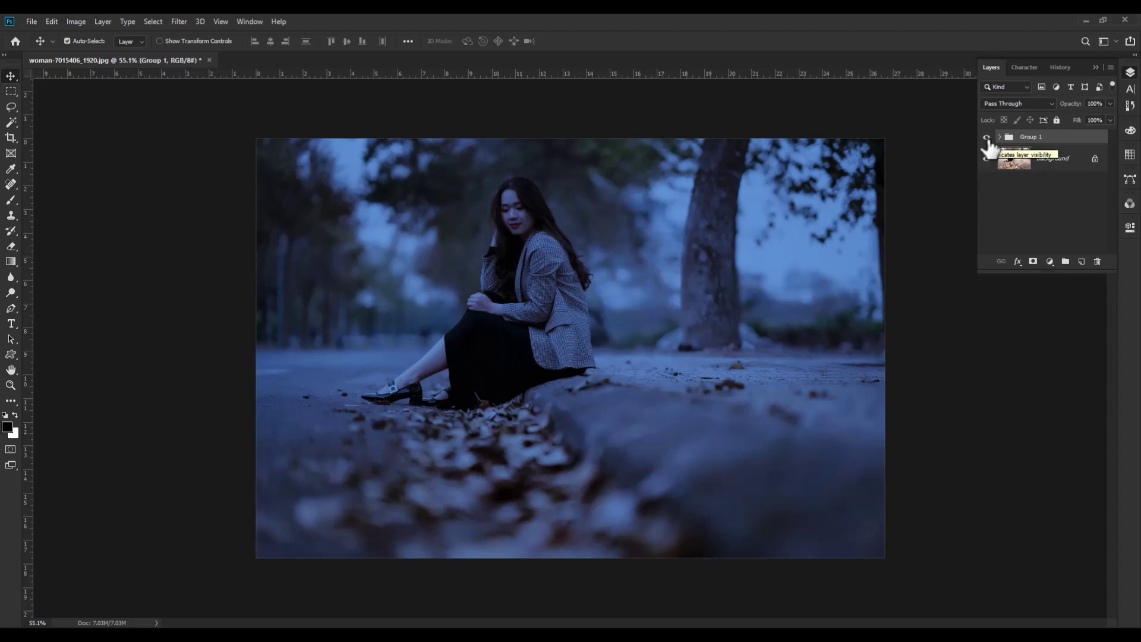
Hide and show the adjustment group again to compare the night effect with the original photo
left_click(987, 137)
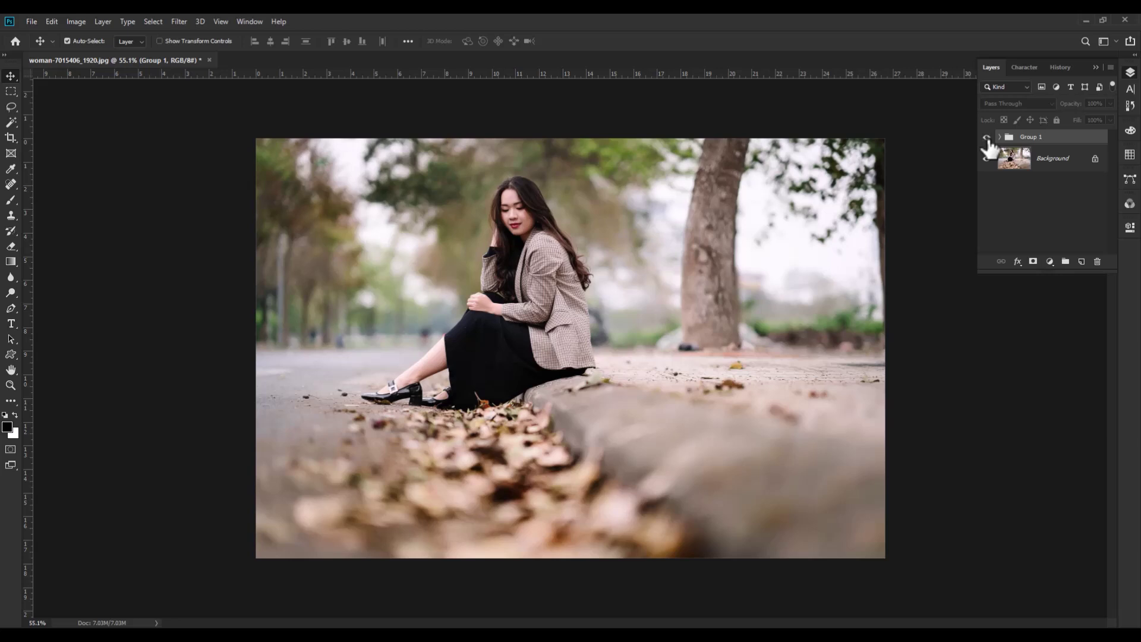
left_click(986, 137)
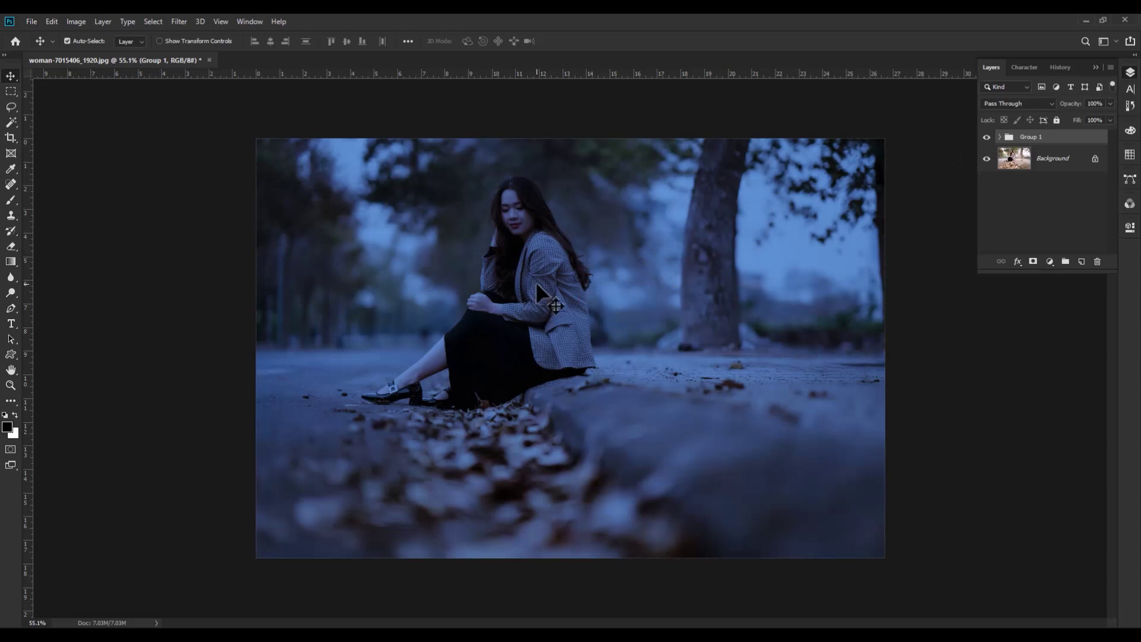
scroll(532, 309, "up", 3)
scroll(654, 344, "down", 2)
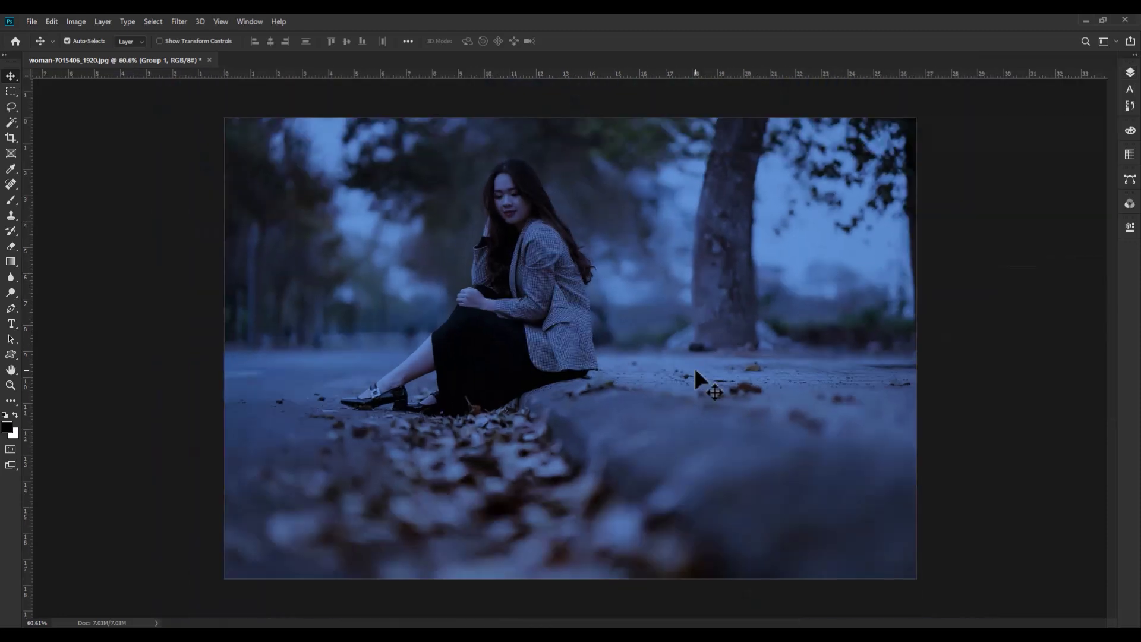